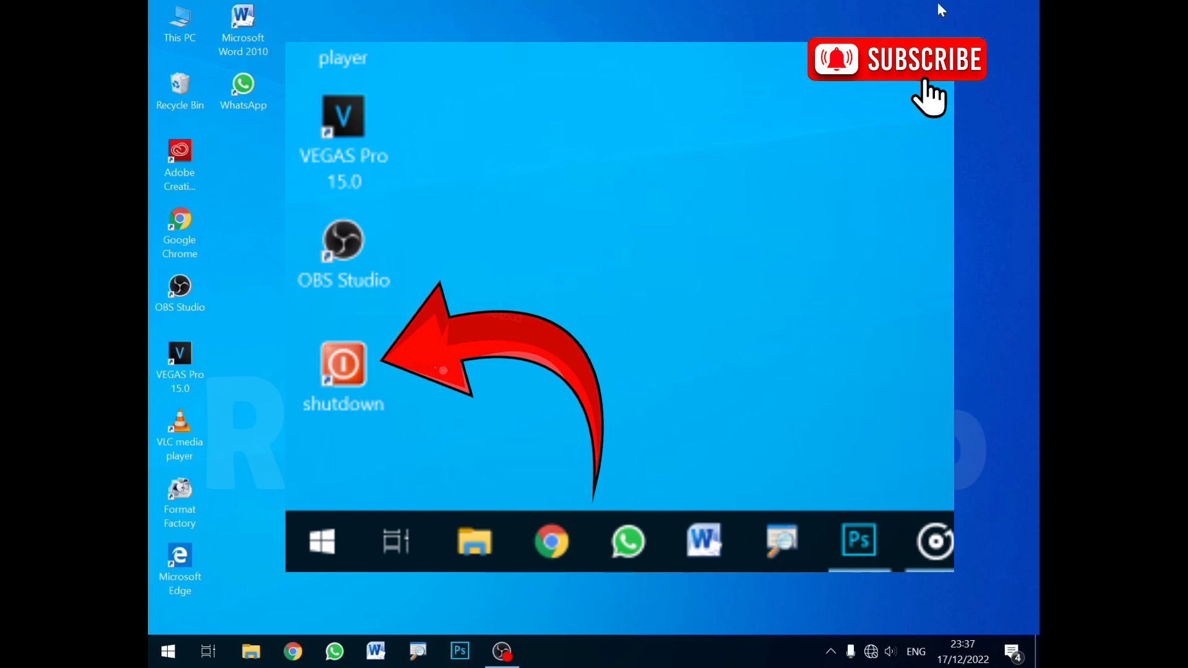
# Refresh the desktop and start creating a new shortcut on it.
pyautogui.rightClick(465, 60)
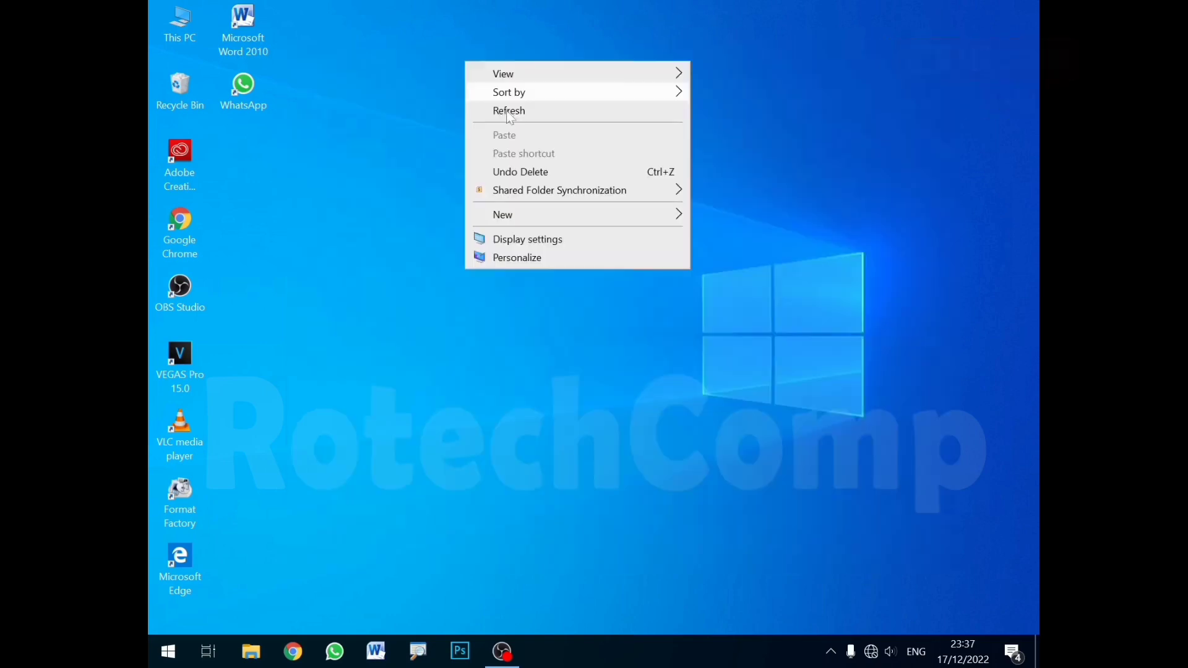
pyautogui.click(507, 110)
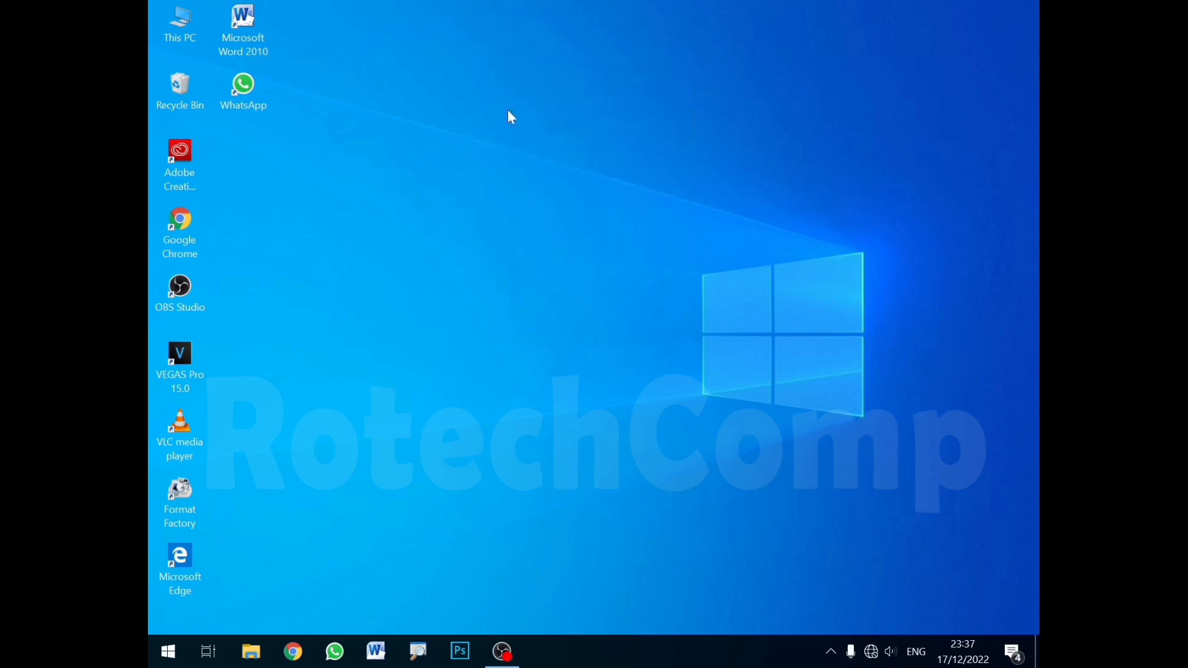
pyautogui.rightClick(523, 143)
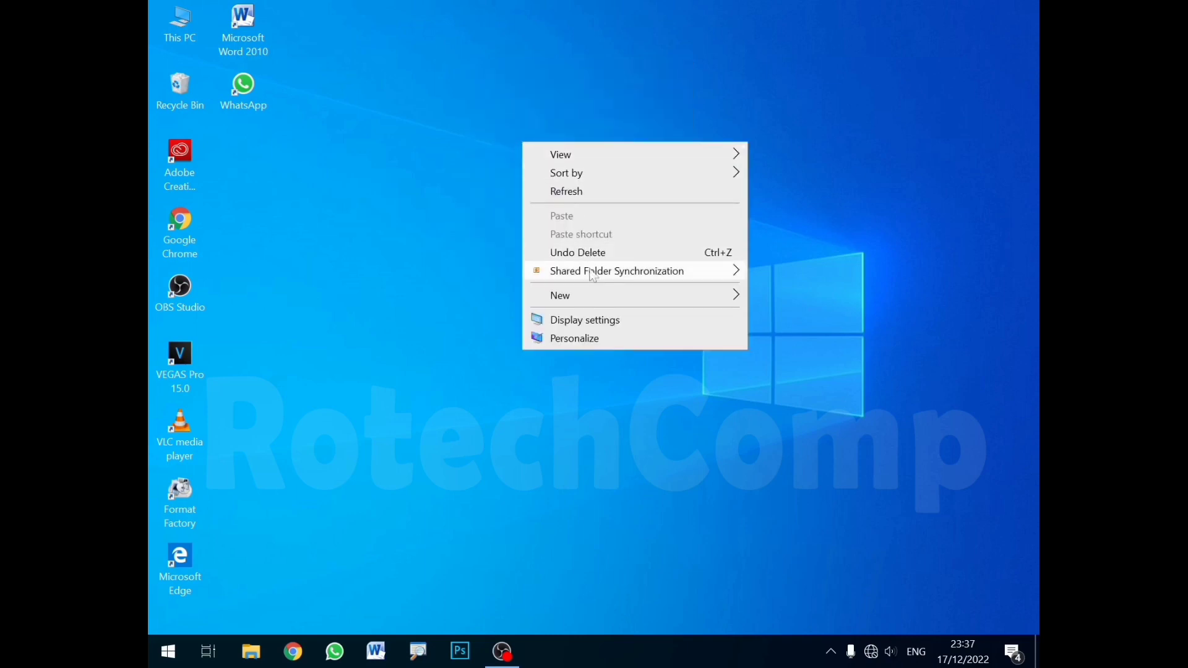
pyautogui.moveTo(620, 298)
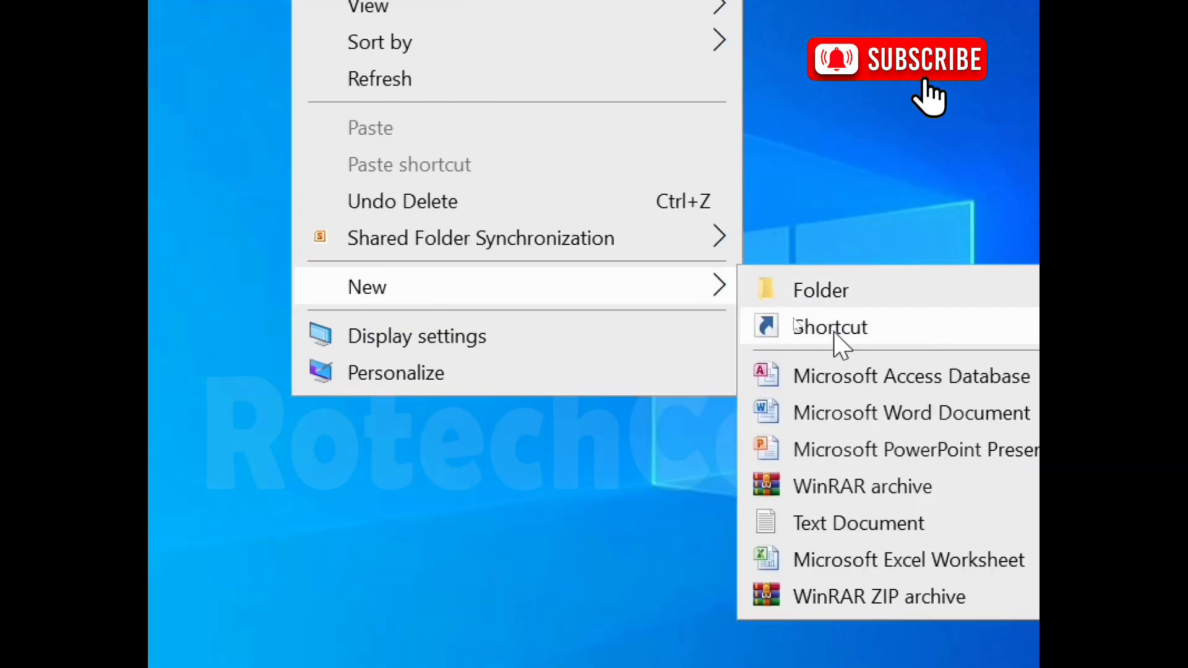
pyautogui.click(834, 334)
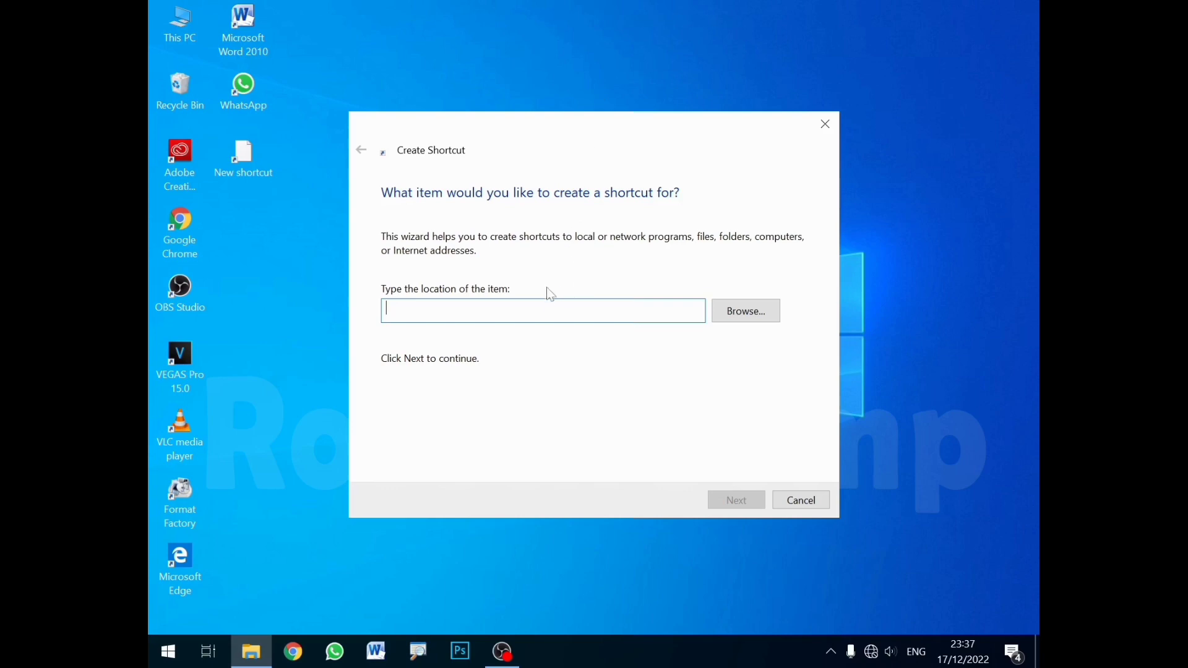
# Set the shortcut's location to "shutdown -s -t 0" and create it with the name shutdown.
pyautogui.write('s')
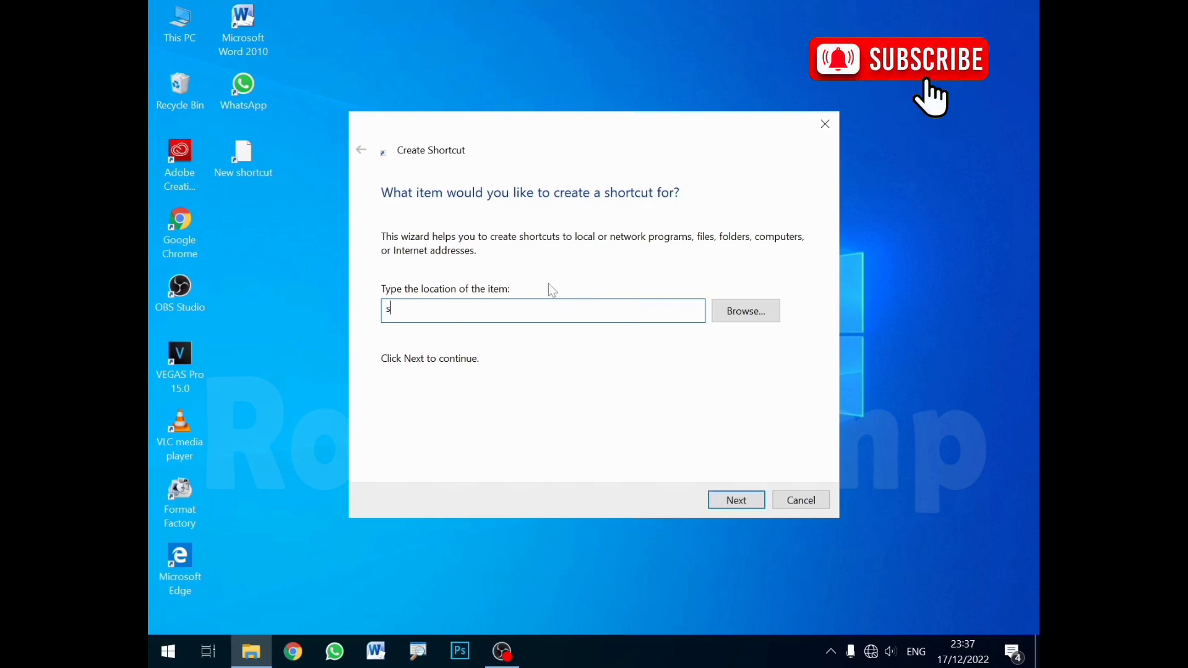
pyautogui.write('htu')
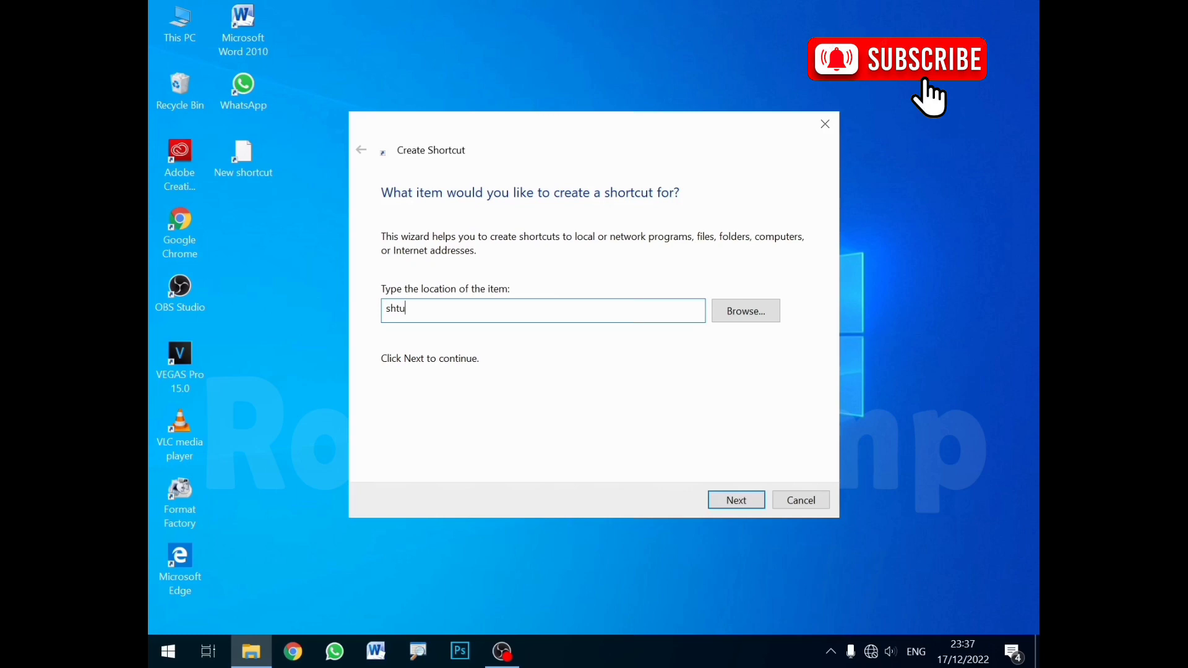
pyautogui.press('BackSpace')
pyautogui.press('BackSpace')
pyautogui.press('BackSpace')
pyautogui.write('hutdown')
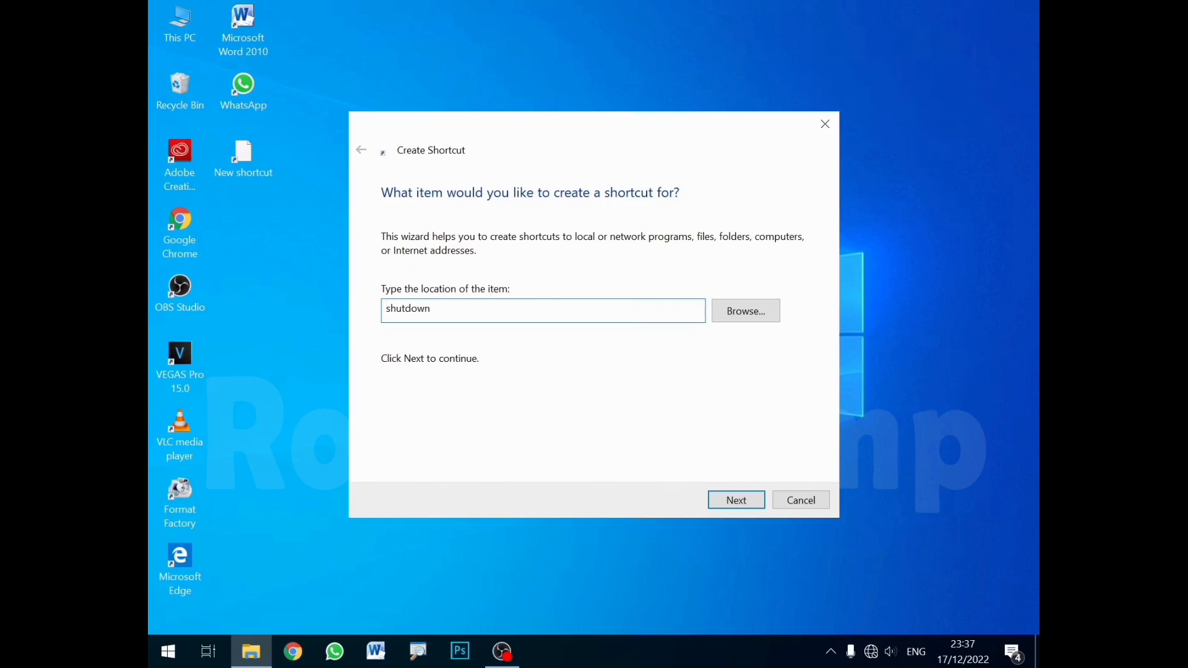
pyautogui.write(' -s -t')
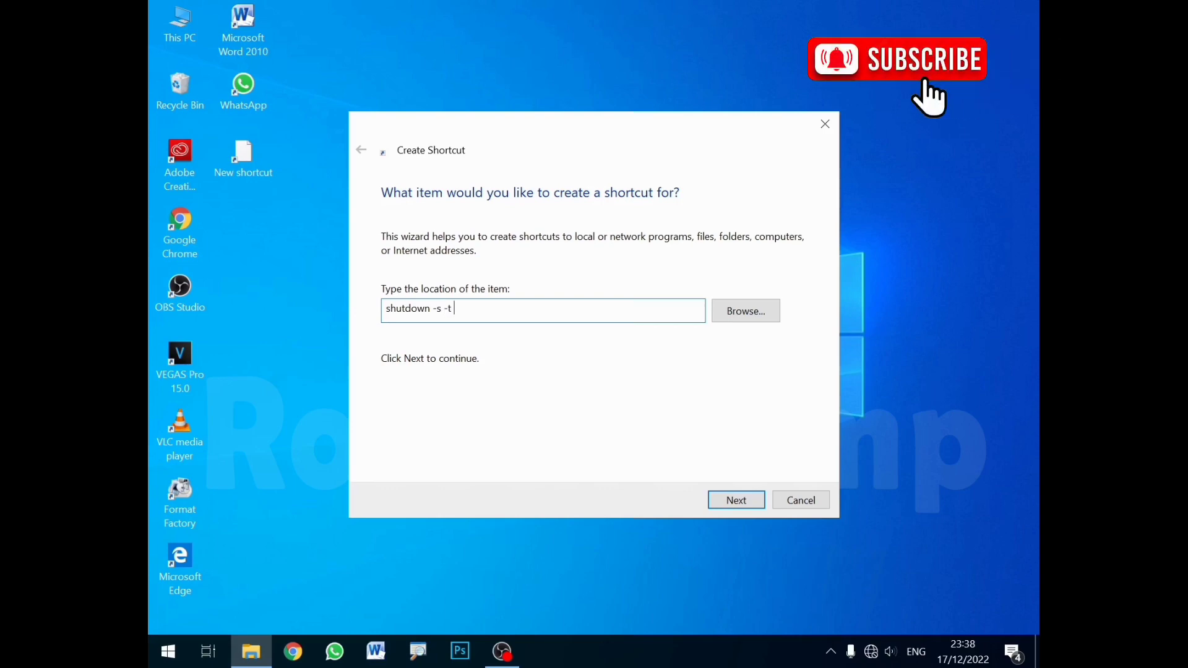
pyautogui.write(' 0')
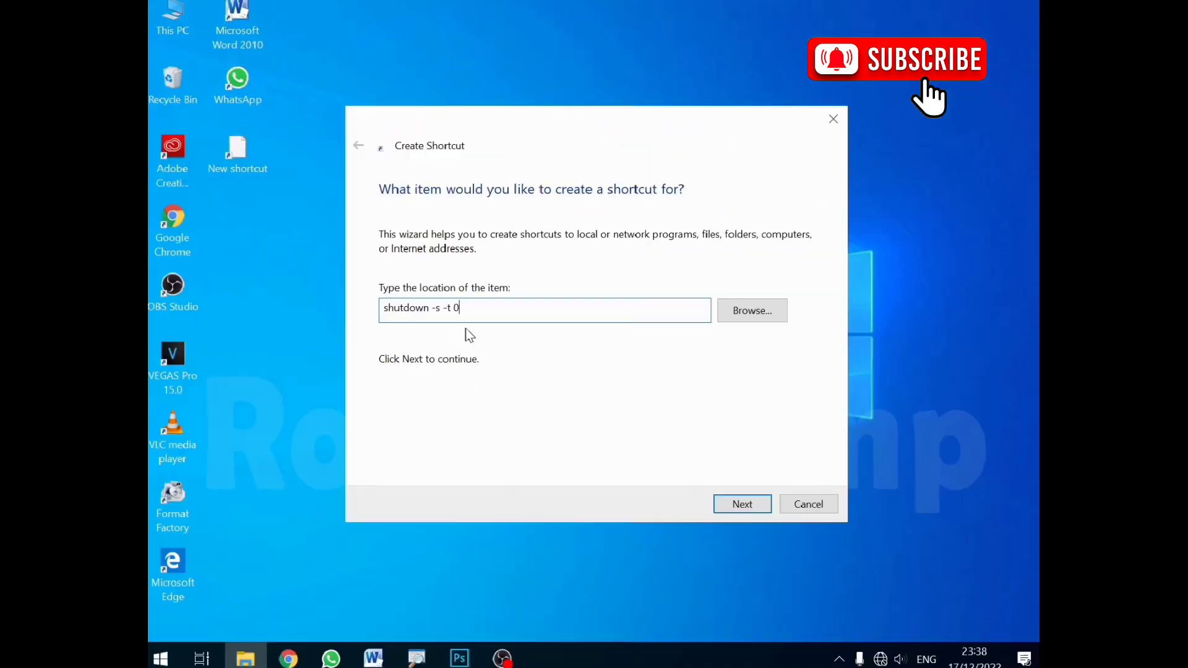
pyautogui.click(742, 504)
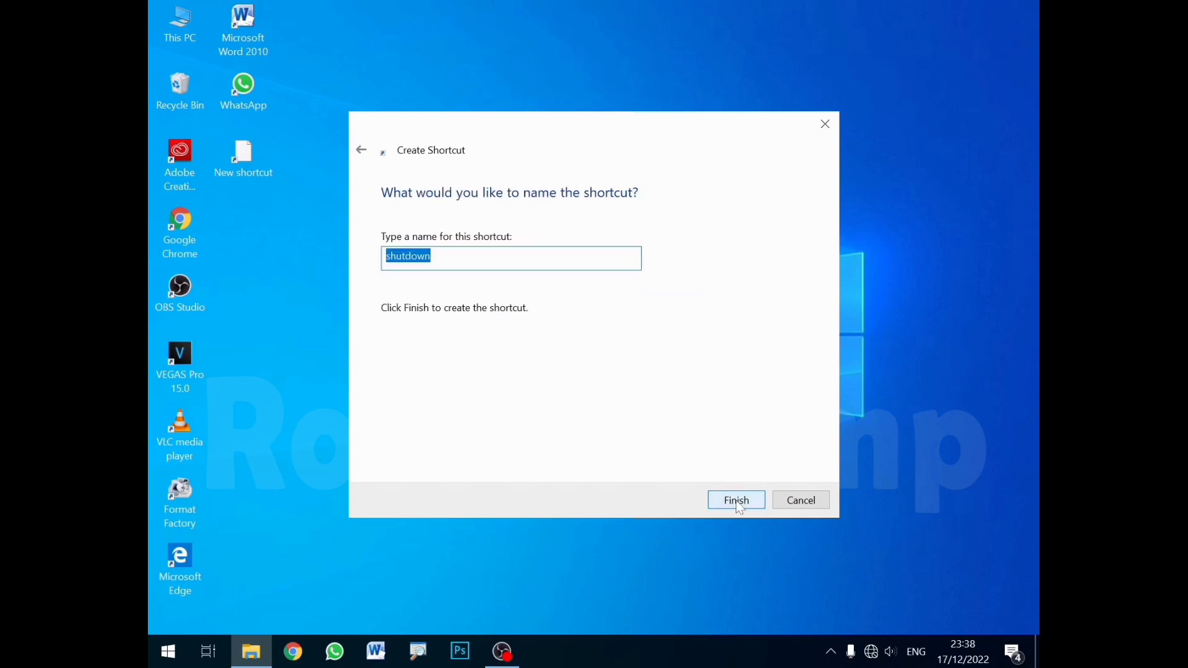
pyautogui.click(738, 501)
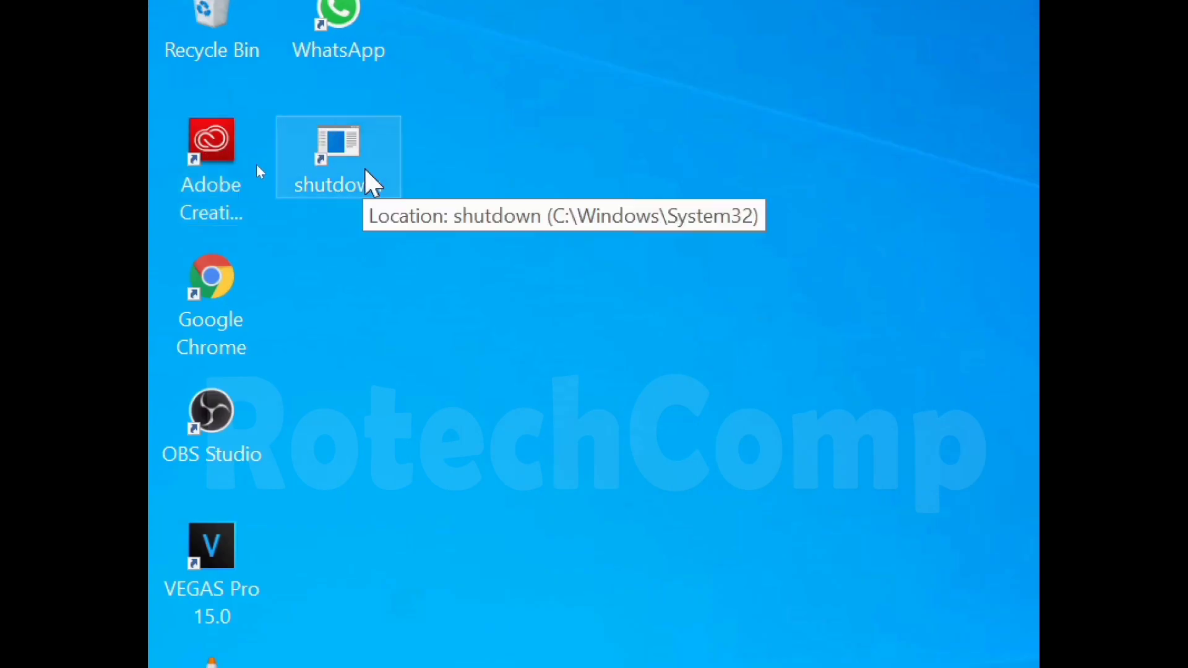
# Refresh the desktop so that the new shutdown shortcut is sorted in among the other icons.
pyautogui.click(345, 159)
pyautogui.rightClick(477, 166)
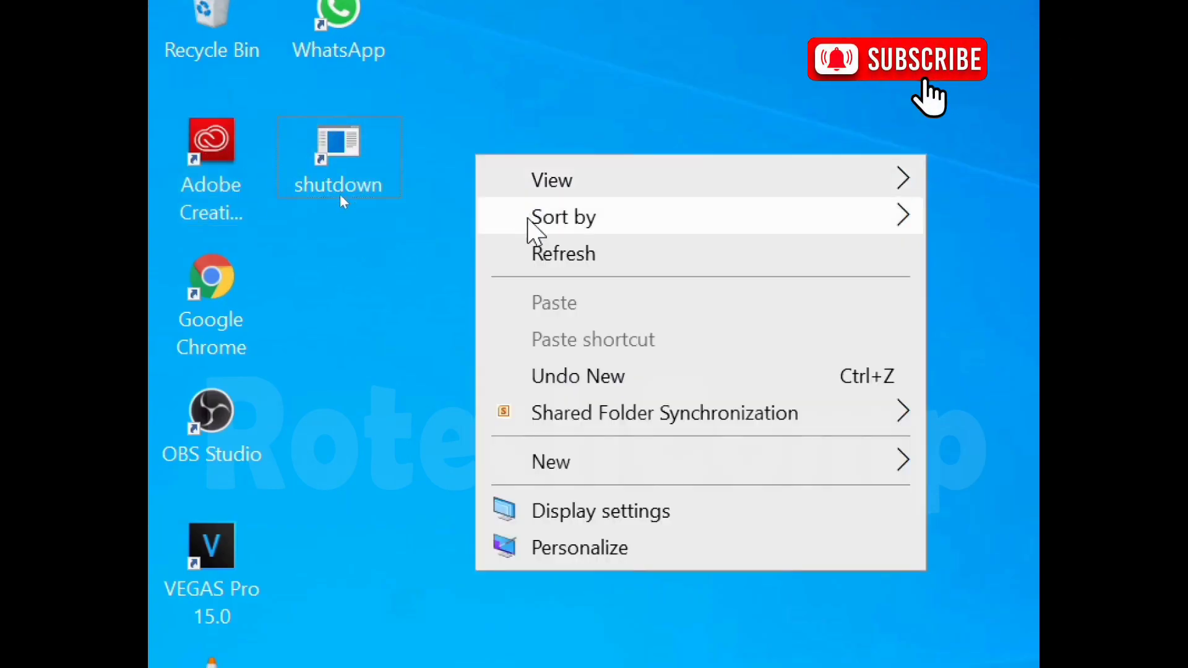
pyautogui.click(543, 256)
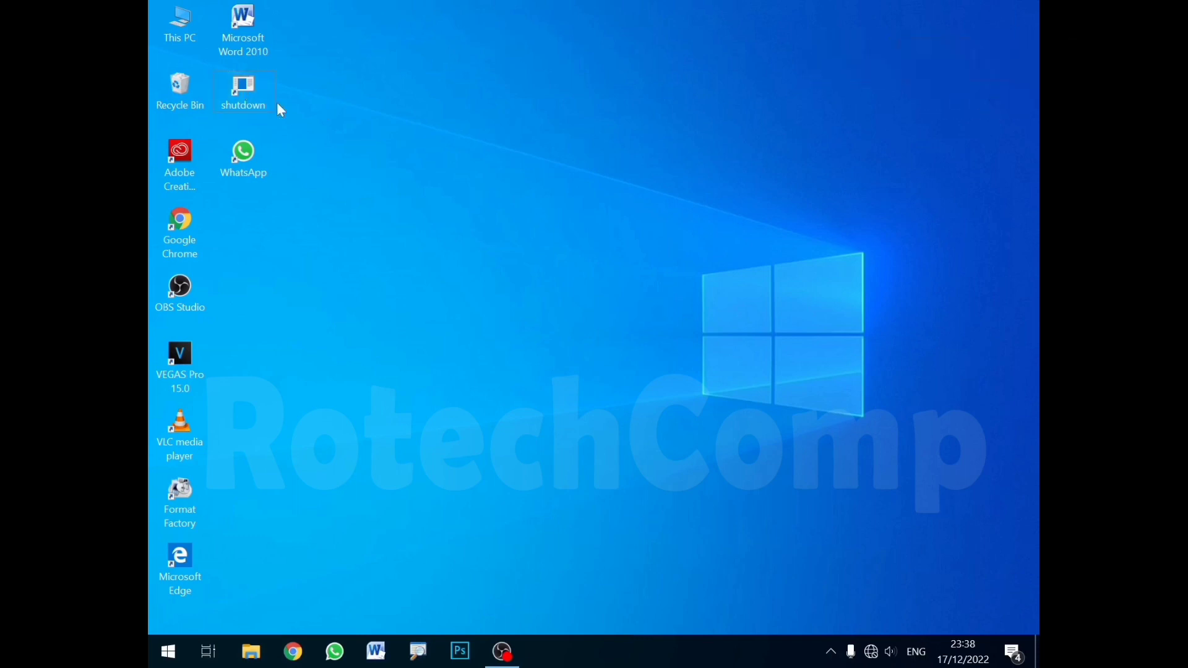
# Open the shutdown shortcut's properties and bring up the choice of replacement icons from SHELL32.
pyautogui.rightClick(249, 97)
pyautogui.click(247, 94)
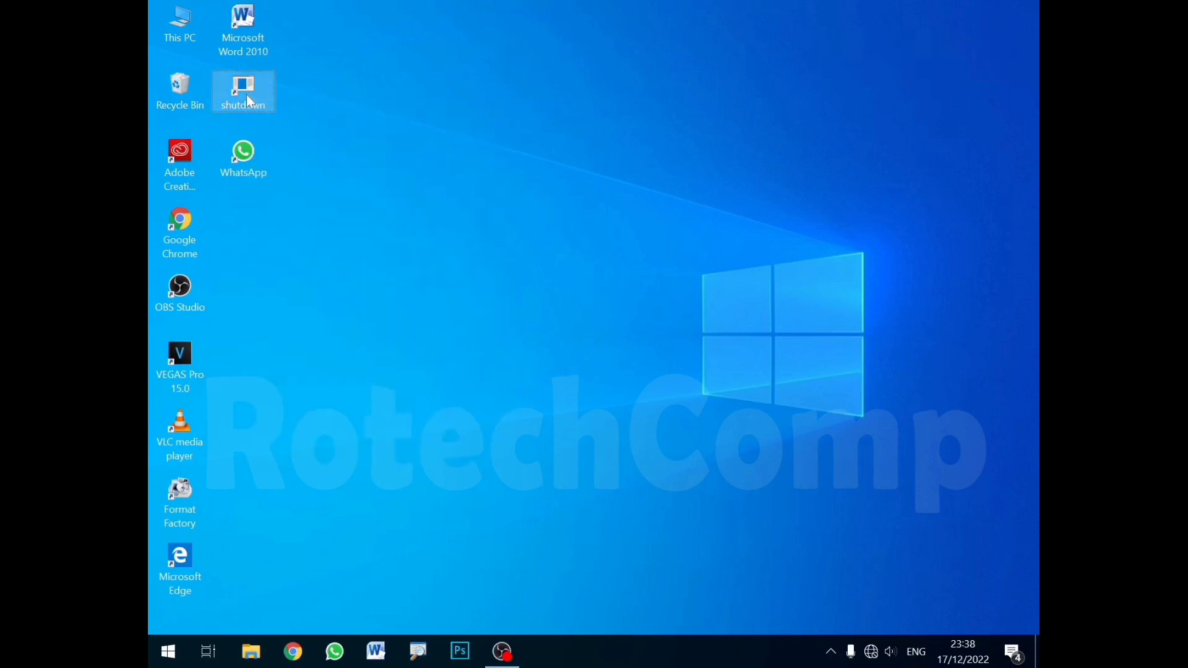
pyautogui.rightClick(246, 95)
pyautogui.click(302, 451)
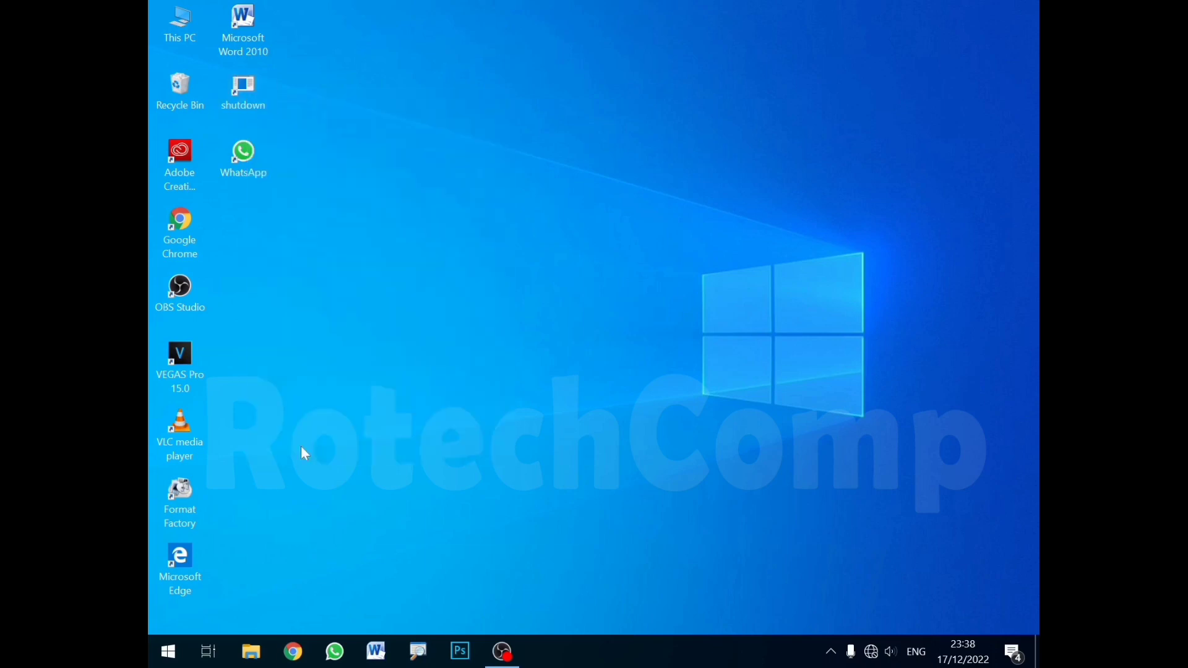
pyautogui.moveTo(419, 108); pyautogui.dragTo(582, 77)
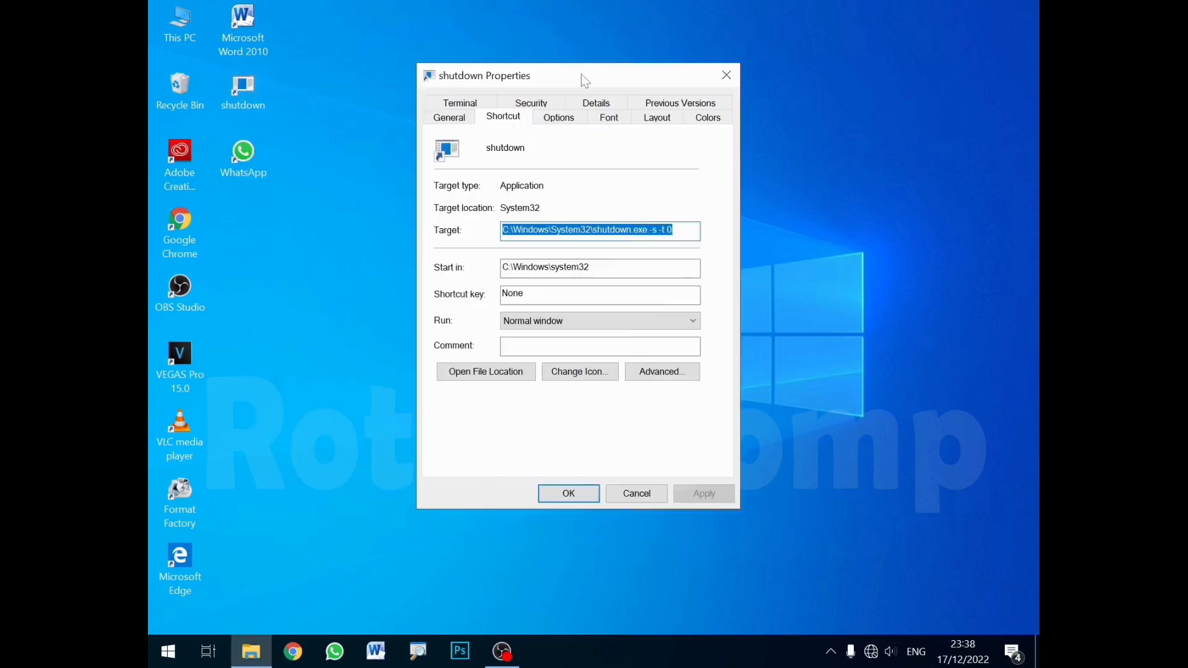
pyautogui.click(579, 376)
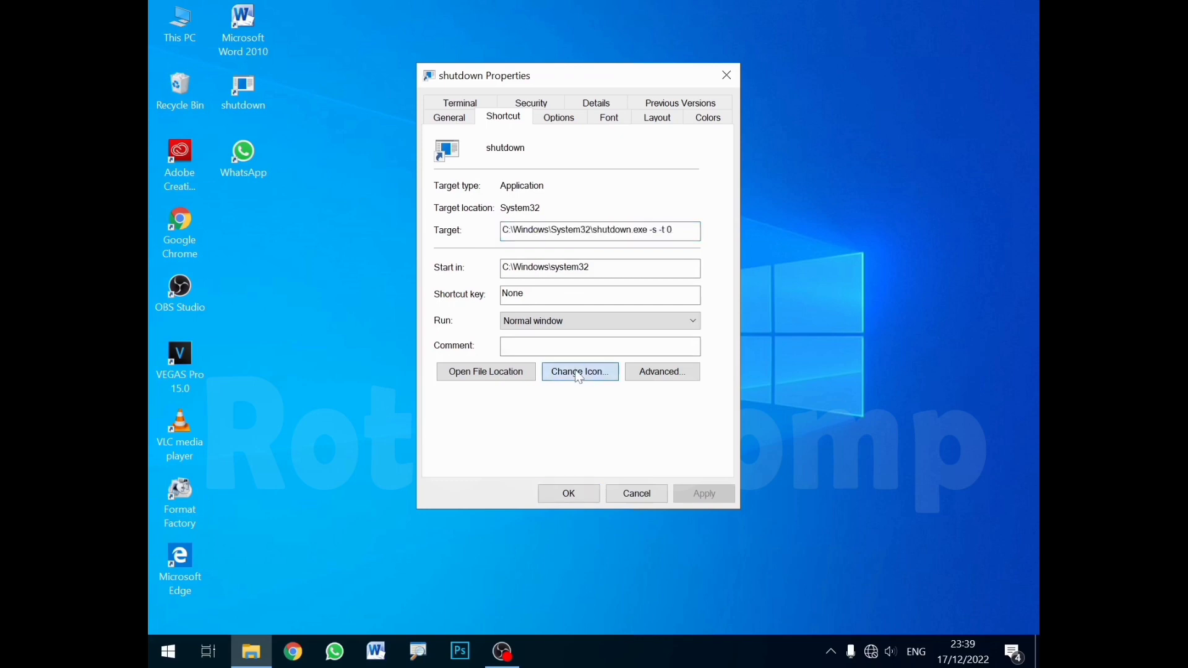
pyautogui.click(719, 337)
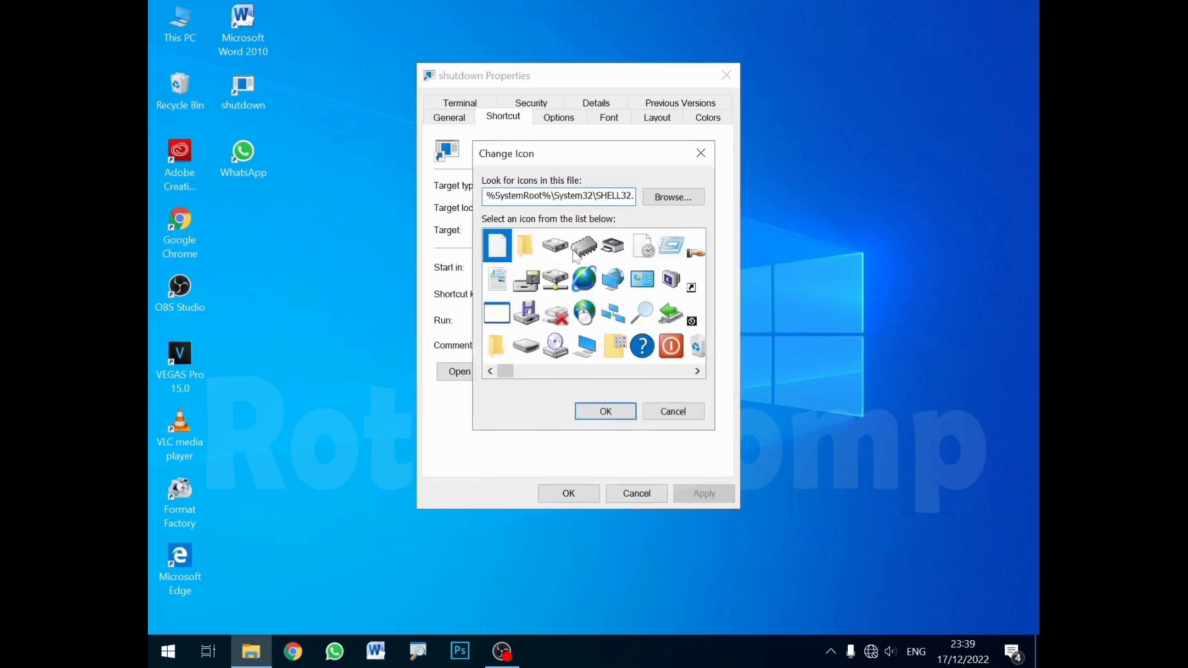
pyautogui.moveTo(580, 156); pyautogui.dragTo(499, 47)
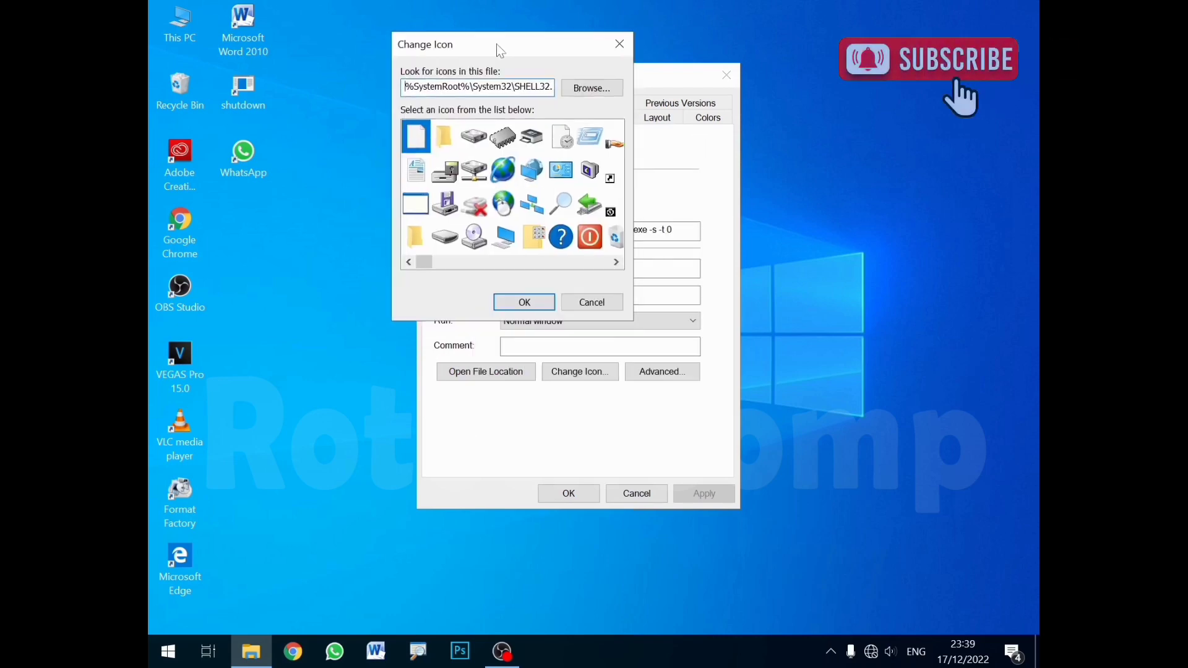
# Try out the icons along the first row of the icon list, from the folder to the sharing hand.
pyautogui.click(446, 137)
pyautogui.click(487, 141)
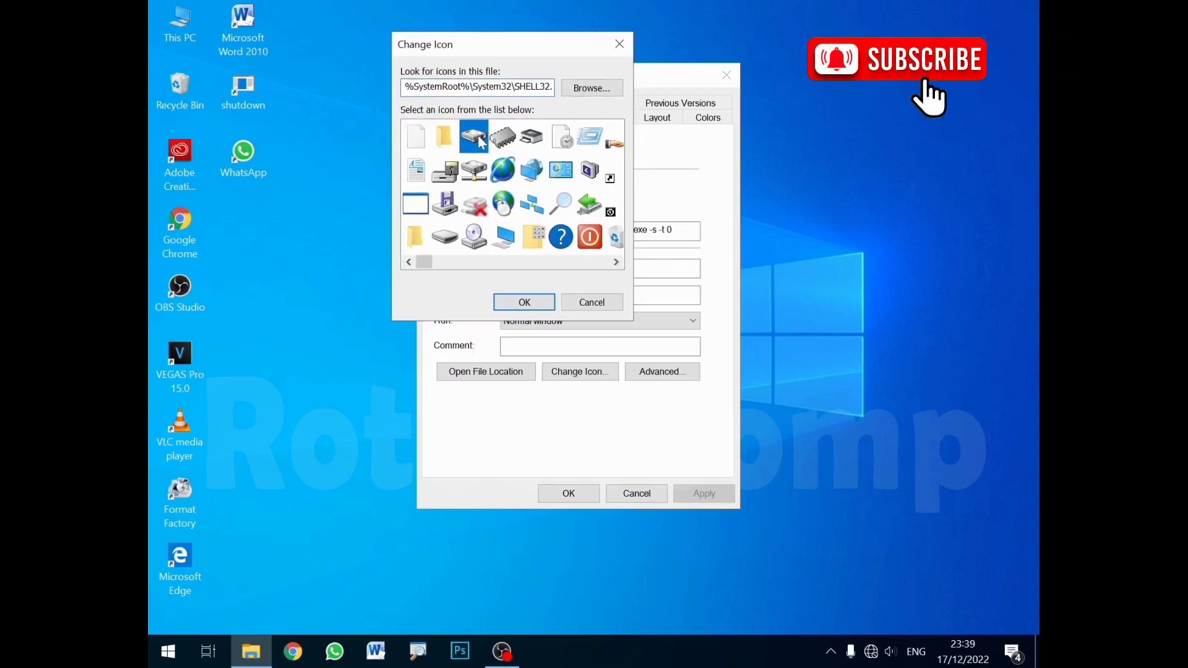
pyautogui.click(508, 143)
pyautogui.click(534, 141)
pyautogui.click(570, 142)
pyautogui.click(592, 139)
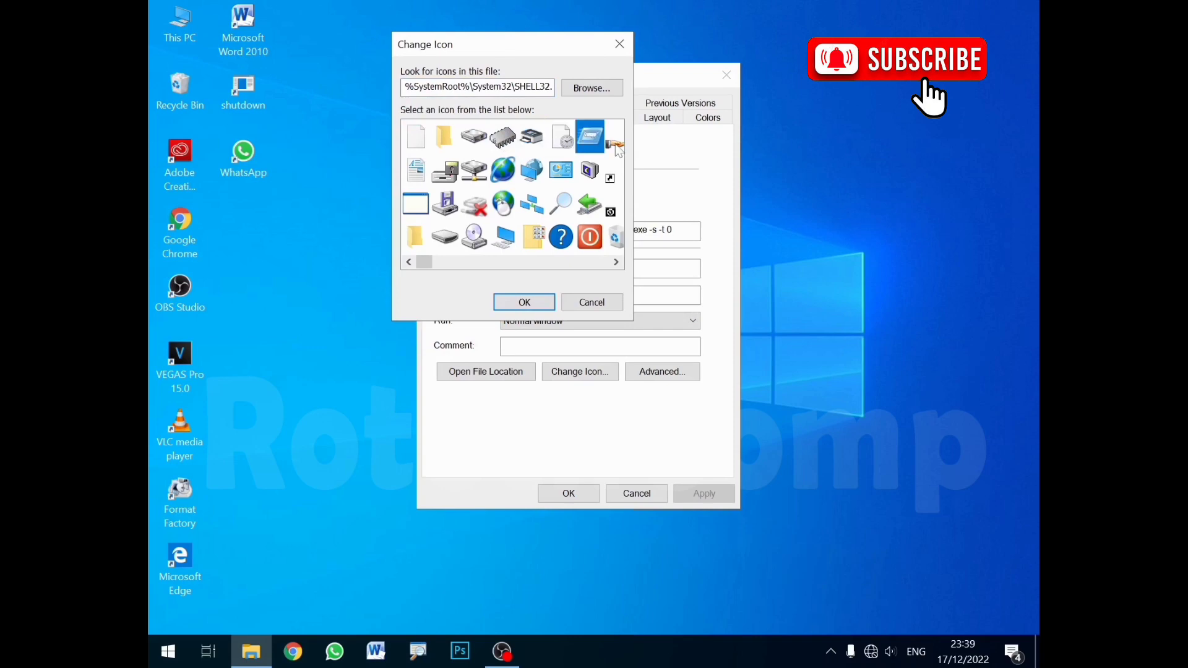
pyautogui.click(615, 144)
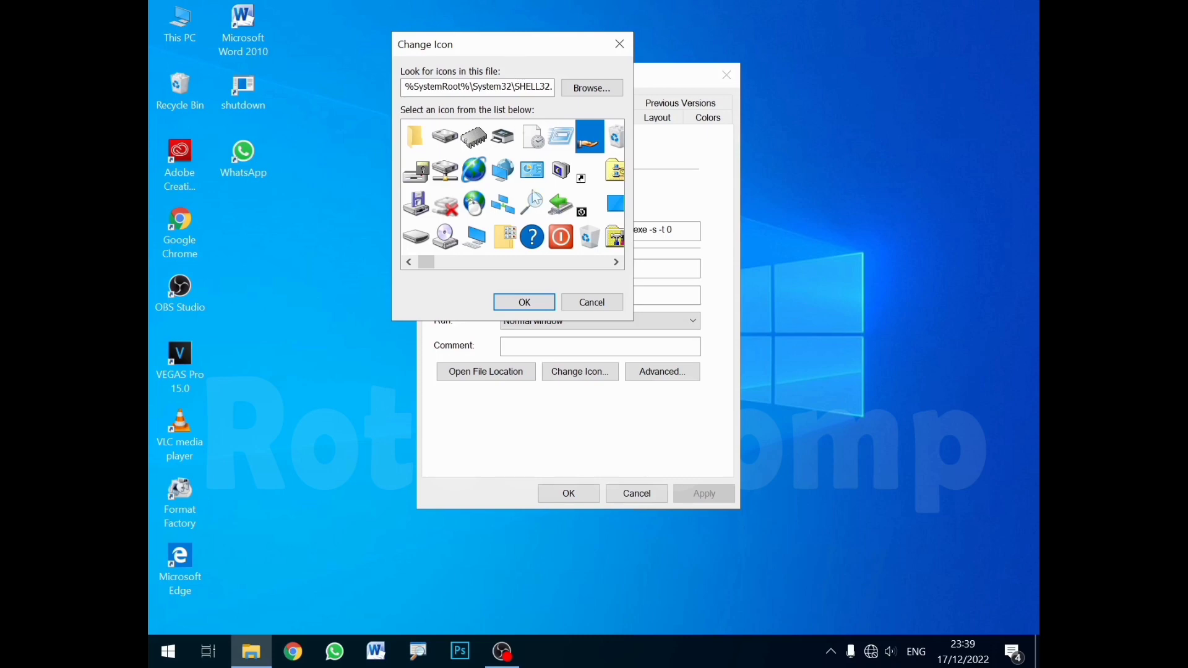
# Assign the red power icon to the shutdown shortcut, then apply the change and close its properties.
pyautogui.click(559, 246)
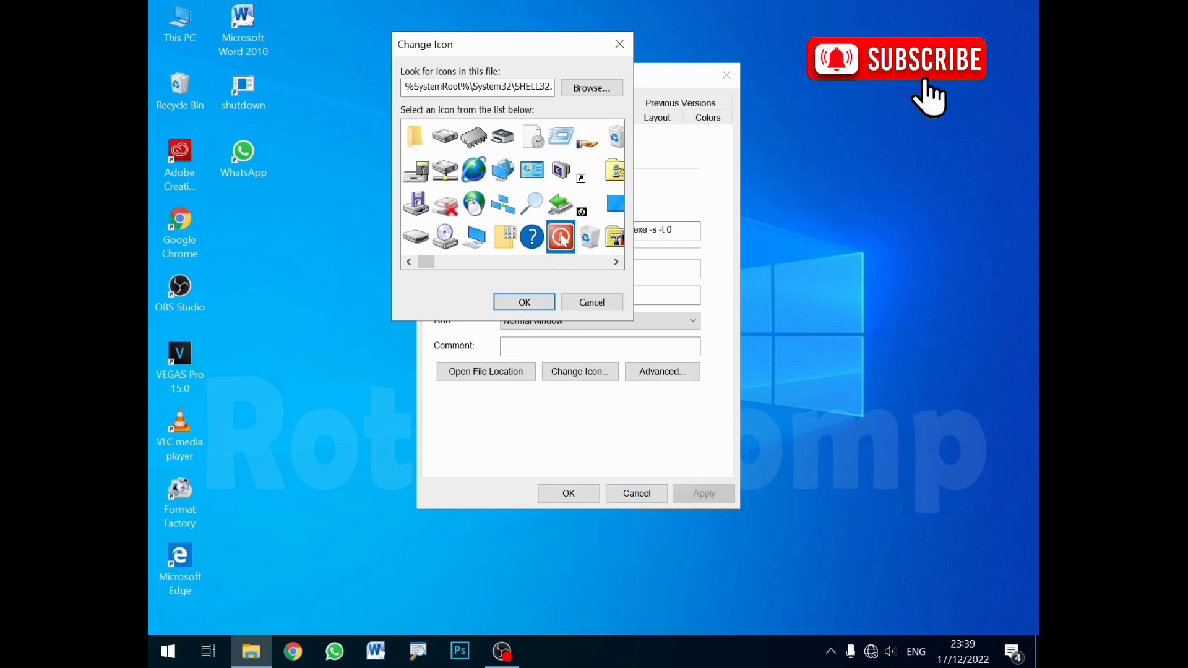
pyautogui.click(532, 302)
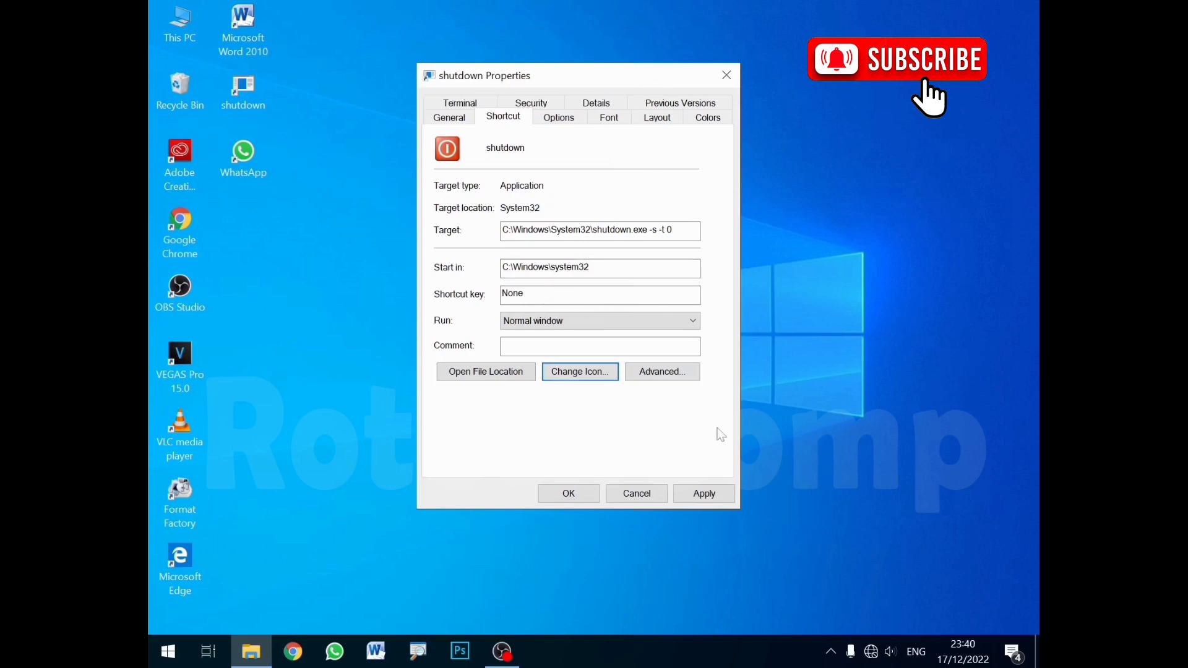
pyautogui.click(705, 495)
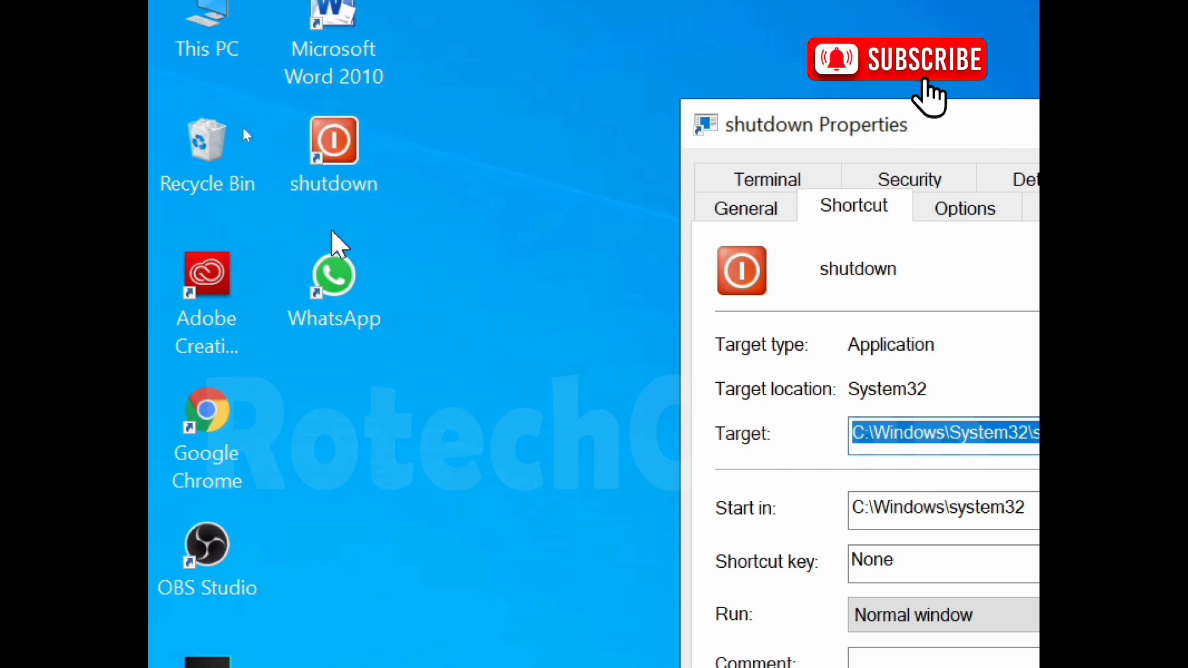
pyautogui.click(332, 143)
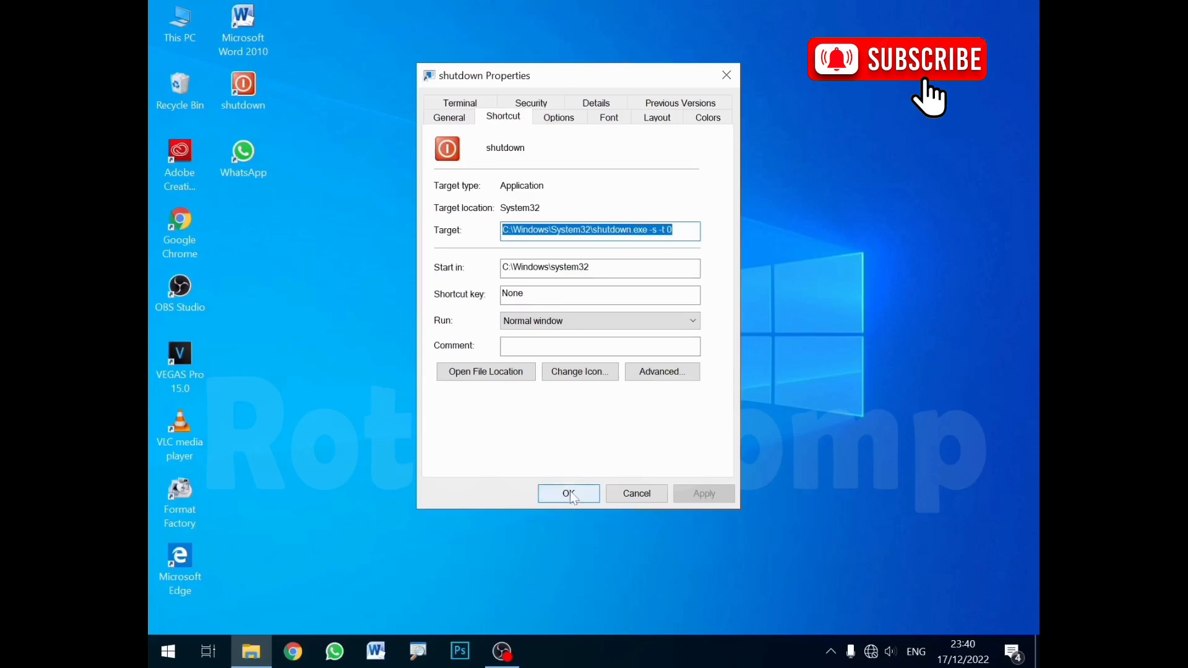
pyautogui.click(569, 493)
# Refresh the desktop and pin the shutdown shortcut to the taskbar just before File Explorer.
pyautogui.rightClick(388, 192)
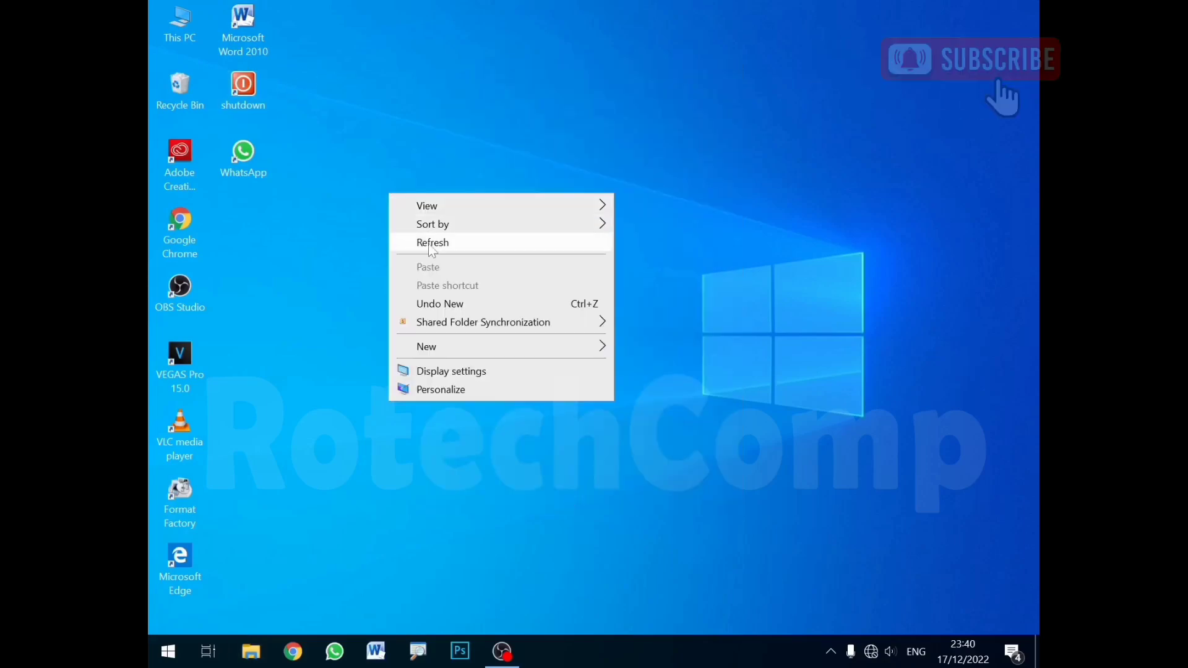
pyautogui.click(427, 240)
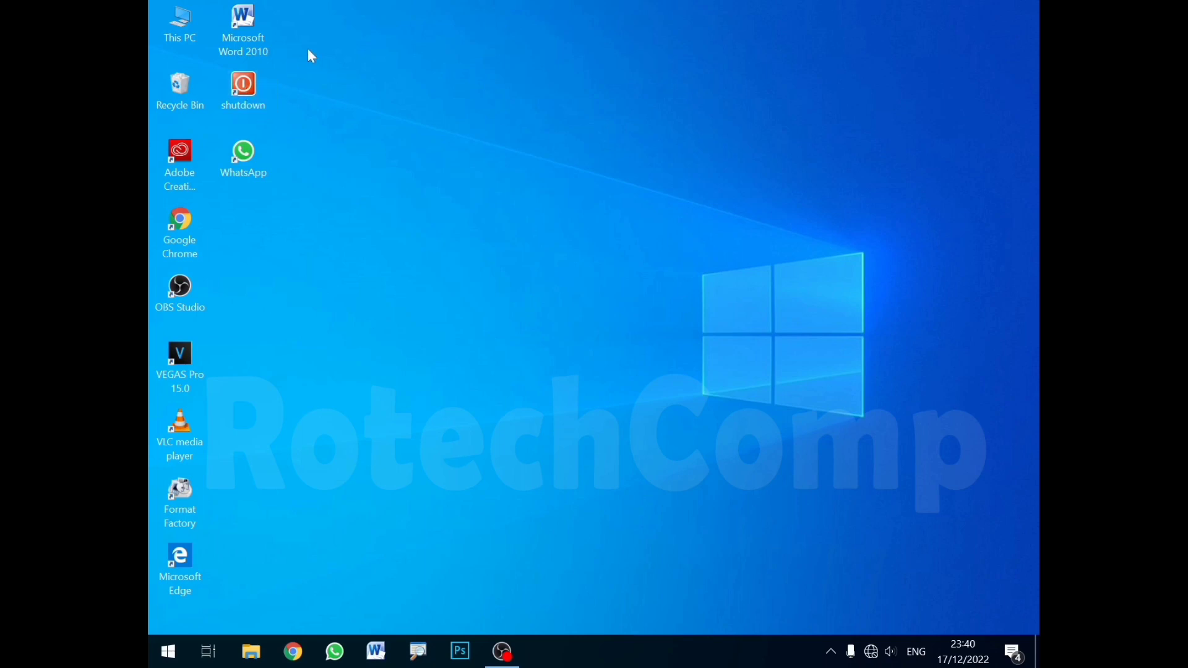
pyautogui.moveTo(237, 90); pyautogui.dragTo(352, 269)
pyautogui.moveTo(245, 543); pyautogui.dragTo(251, 651)
# Refresh the desktop again and delete the shutdown shortcut from it, keeping the pinned taskbar one.
pyautogui.rightClick(361, 184)
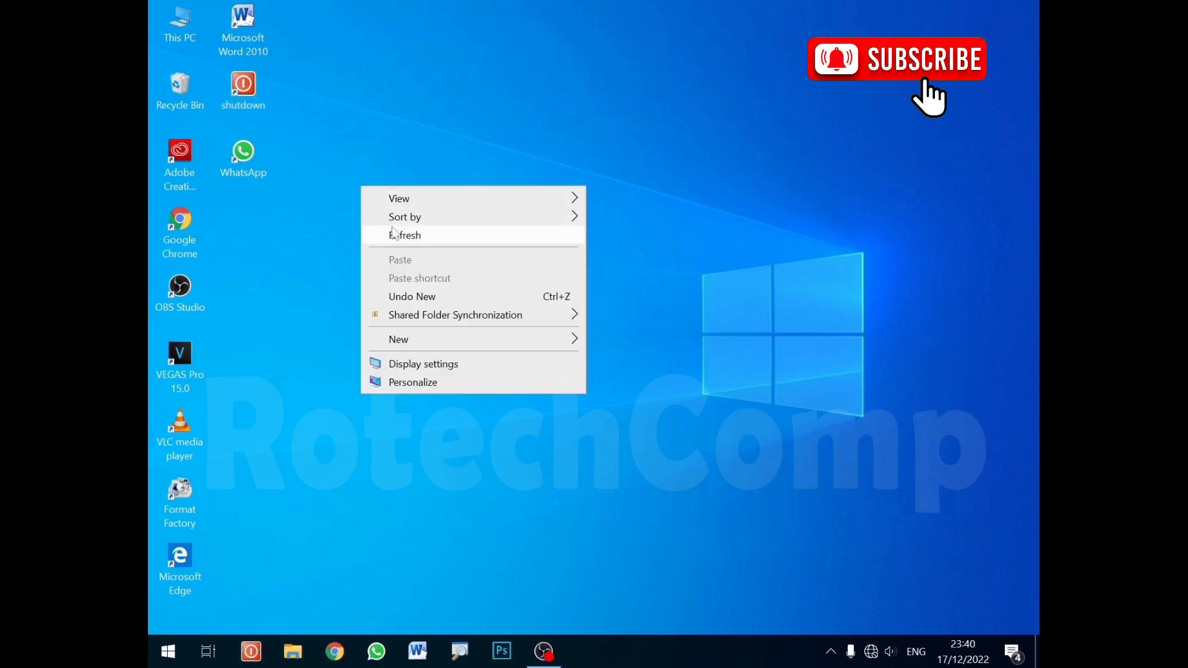
pyautogui.click(397, 235)
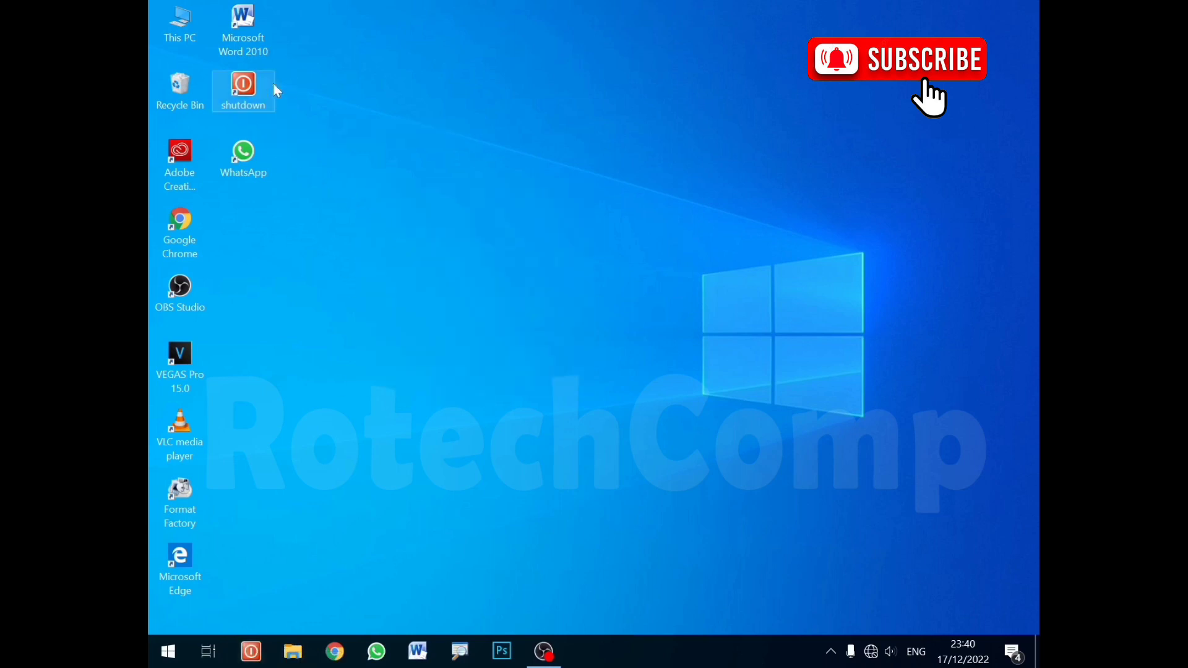
pyautogui.rightClick(251, 88)
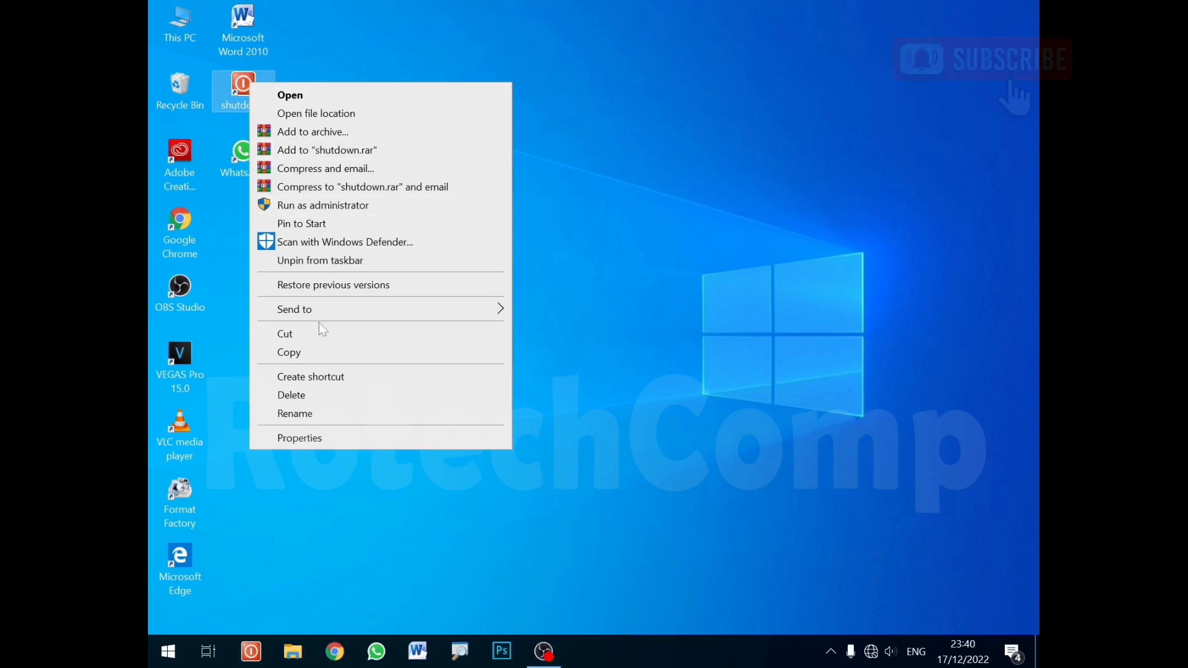
pyautogui.click(343, 397)
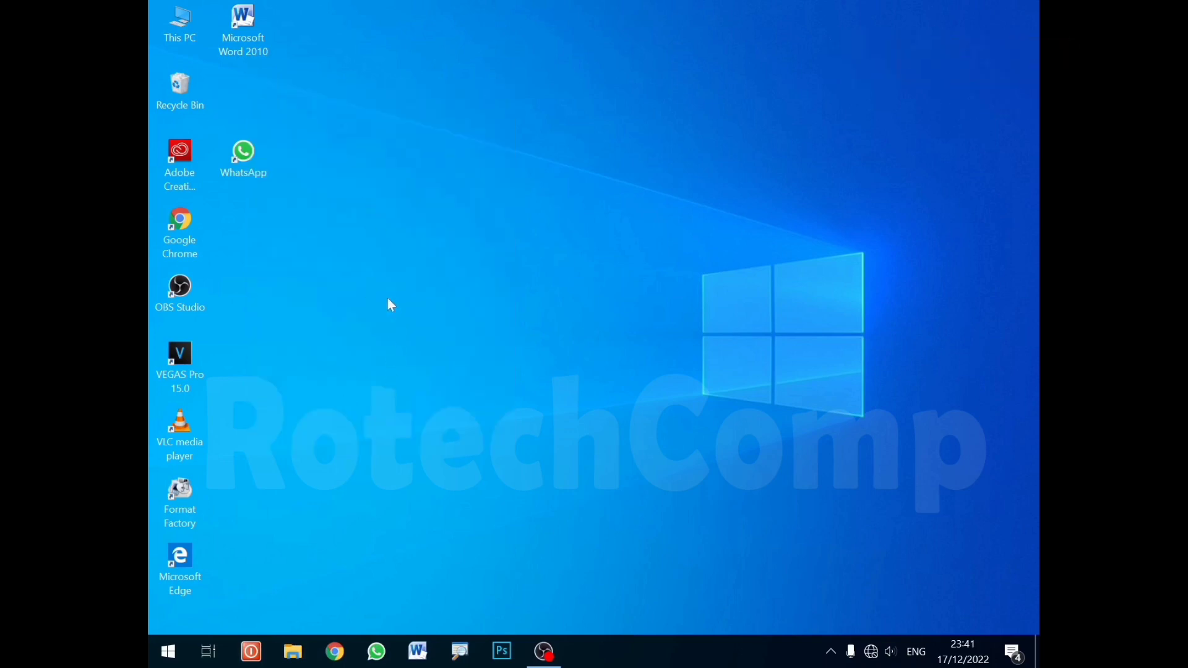